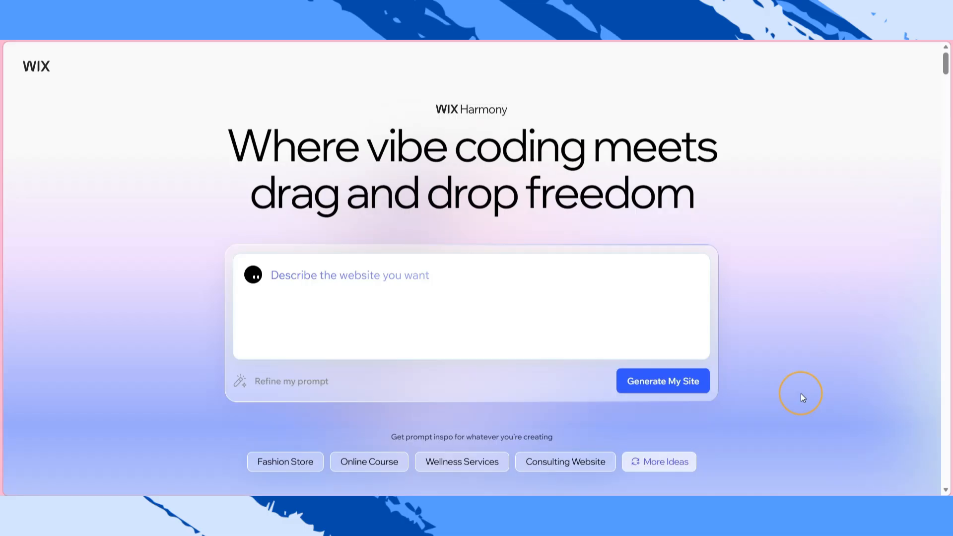
- Generate a stunning flower shop website from a prompt about building online presence, gaining more popularity, and turning those leads into customers
click(485, 284)
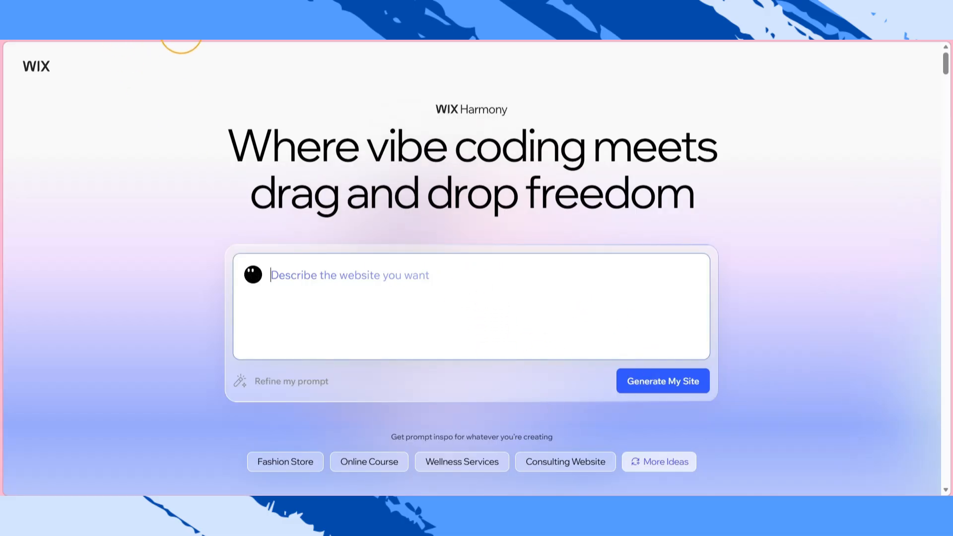
text(Create a stunning website for my flower shop. I want to build my online presence and gain more popularity, and turn those leads into customers.)
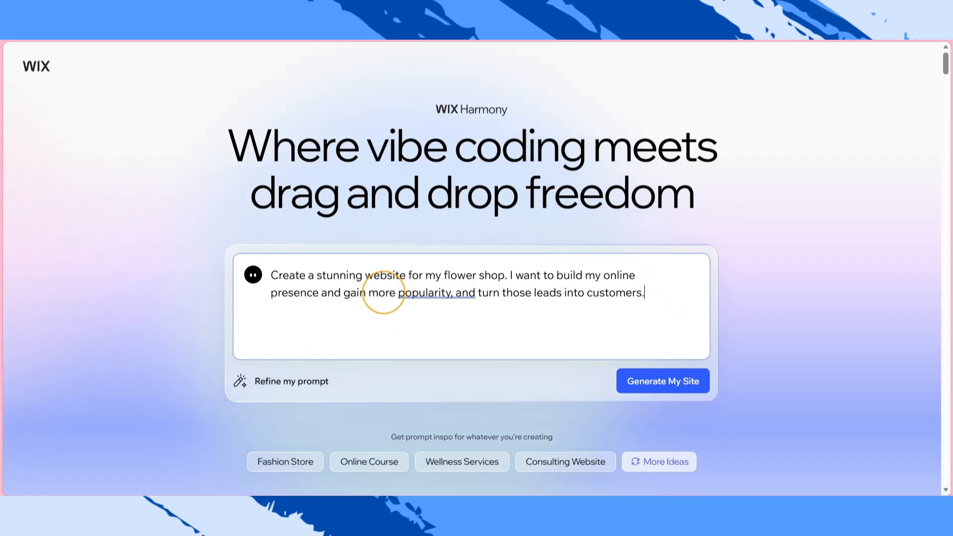
click(666, 387)
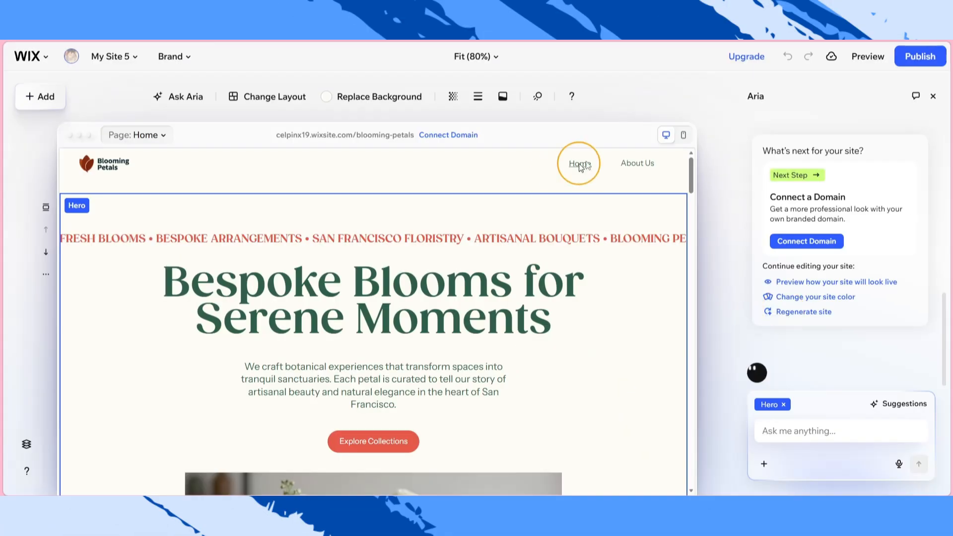
- Add an AI-generated Flower Care section below the Our Story section of the Home page
mouse_move(690, 170)
mouse_down()
mouse_move(688, 255)
mouse_move(681, 164)
mouse_up()
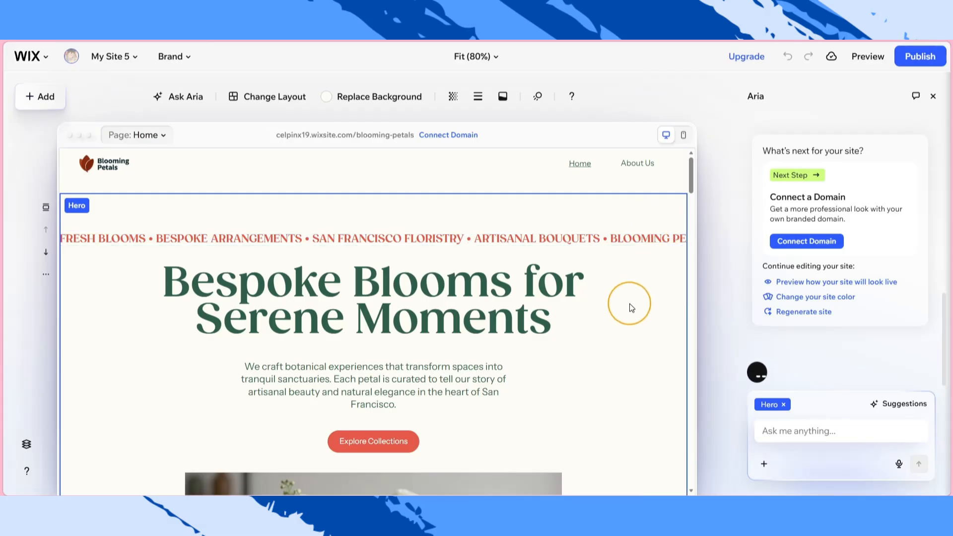
scroll(632, 294, down, 5)
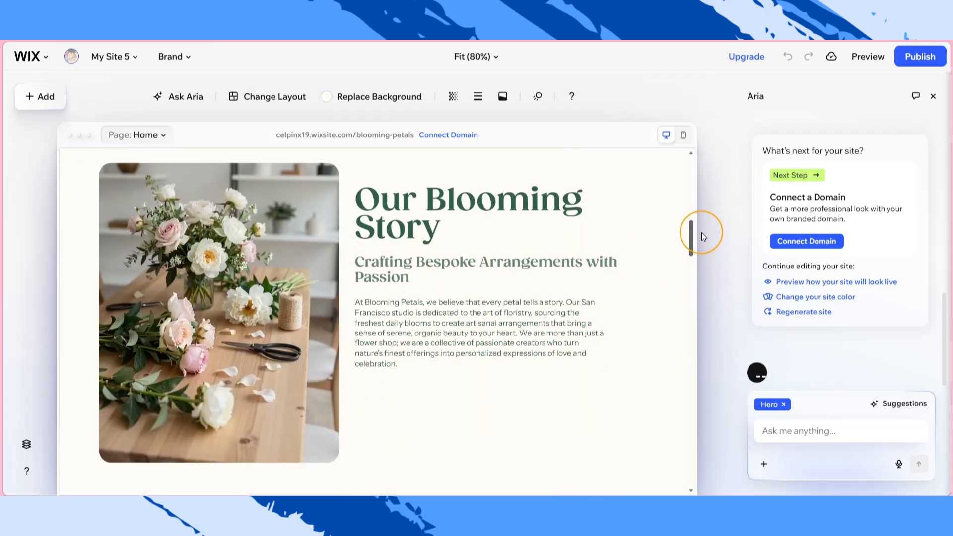
click(425, 392)
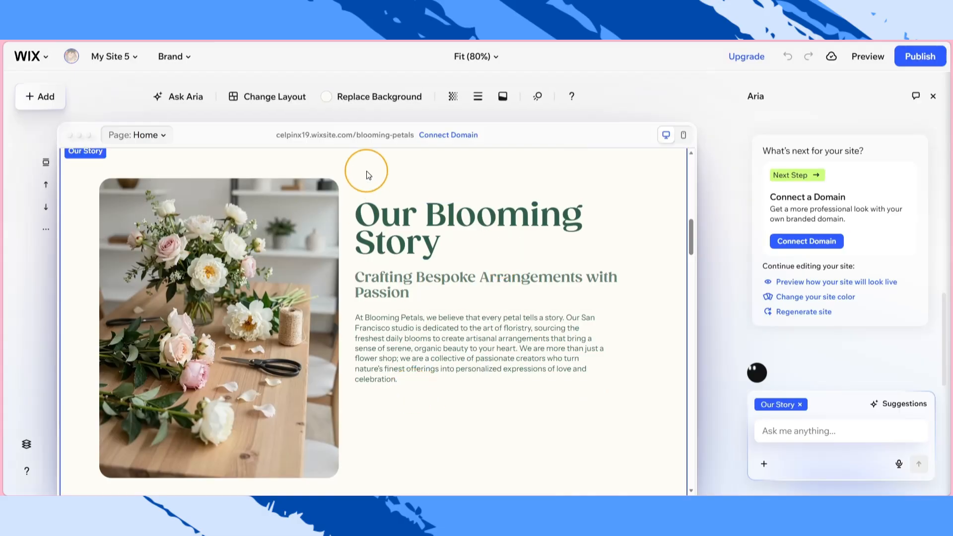
mouse_move(692, 242)
mouse_down()
mouse_move(691, 231)
mouse_move(698, 246)
mouse_up()
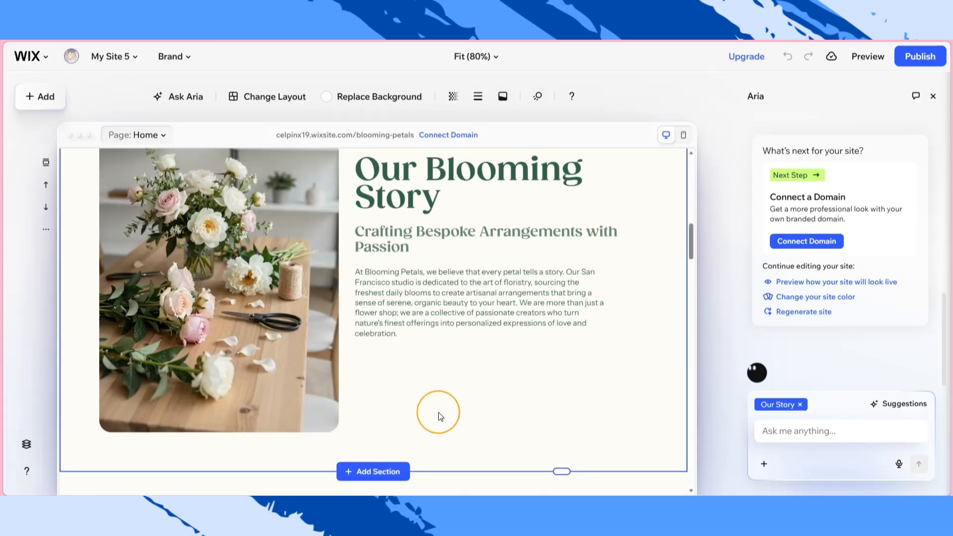
click(385, 473)
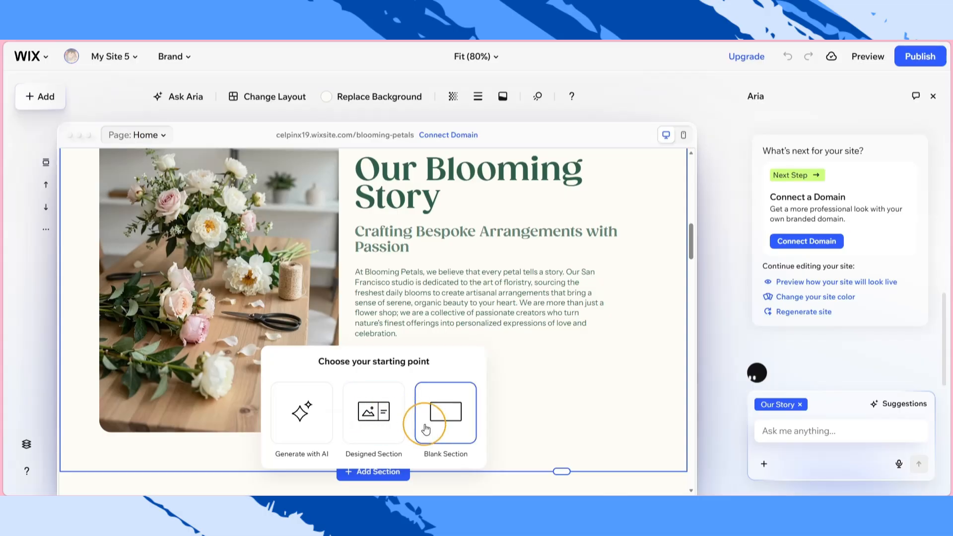
click(294, 420)
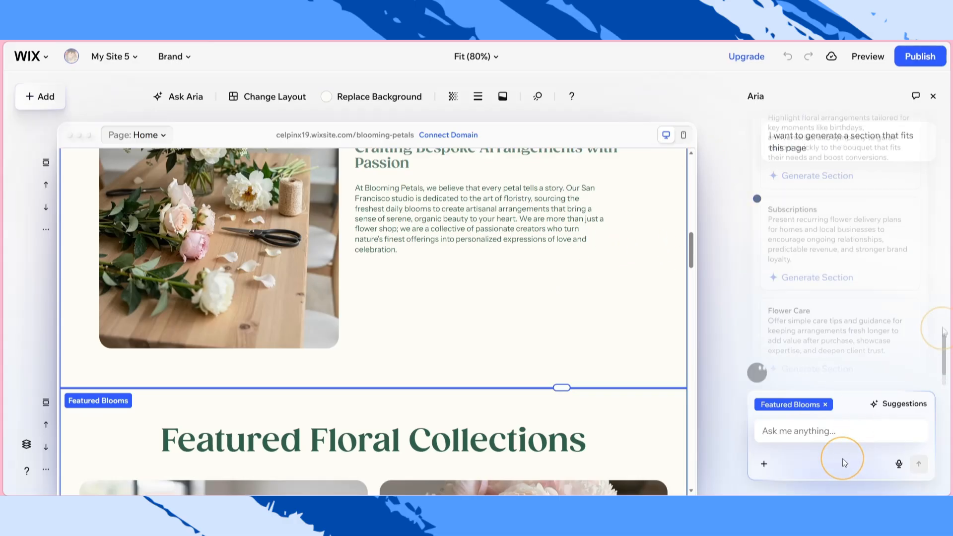
mouse_move(945, 335)
mouse_down()
mouse_move(945, 317)
mouse_move(948, 326)
mouse_up()
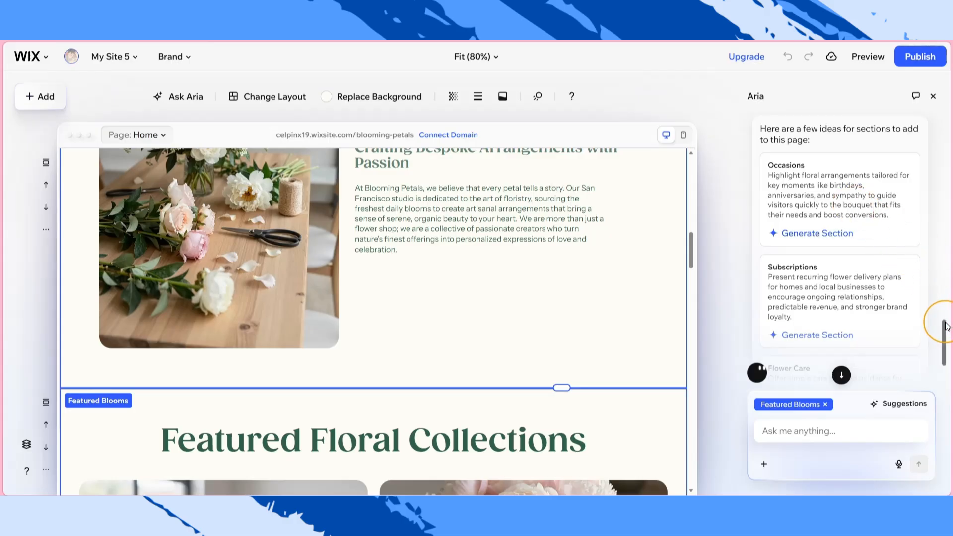
drag(946, 329, 943, 346)
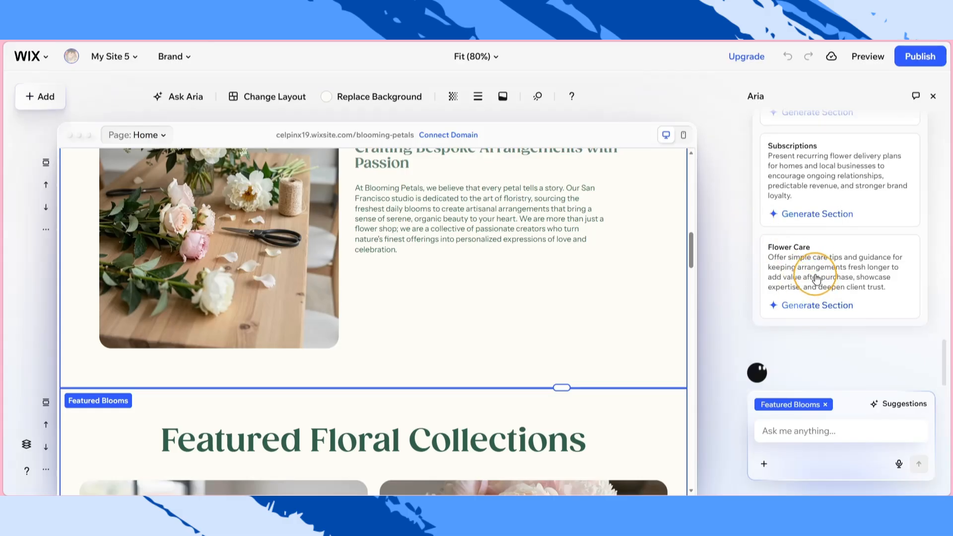
click(806, 306)
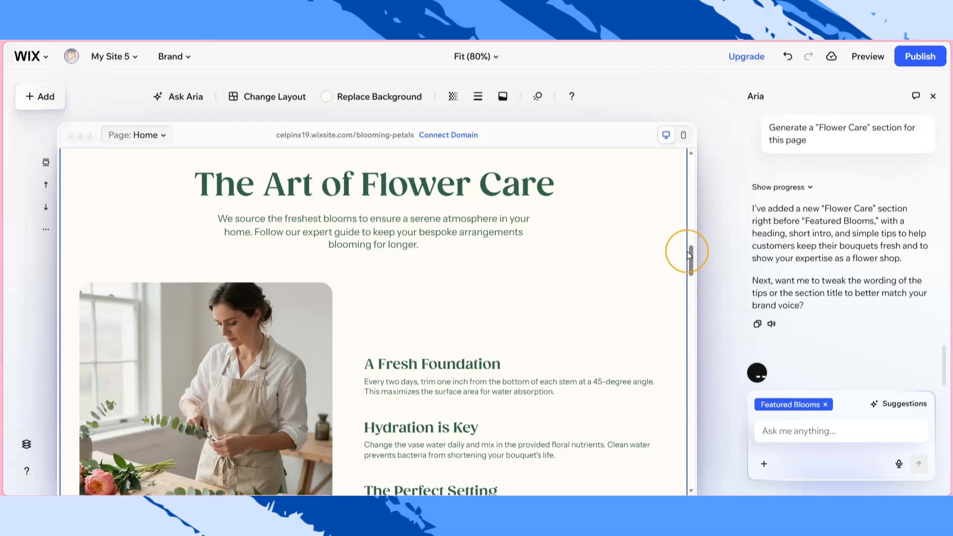
- Try replacing the heading "The Art of Flower Care" with "Type in your text here..." and undo the change
click(451, 195)
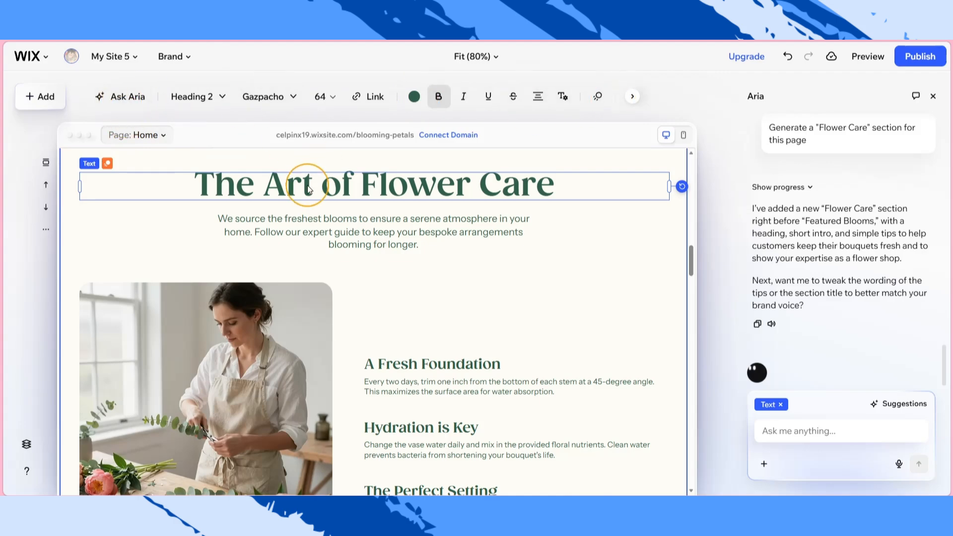
double_click(410, 191)
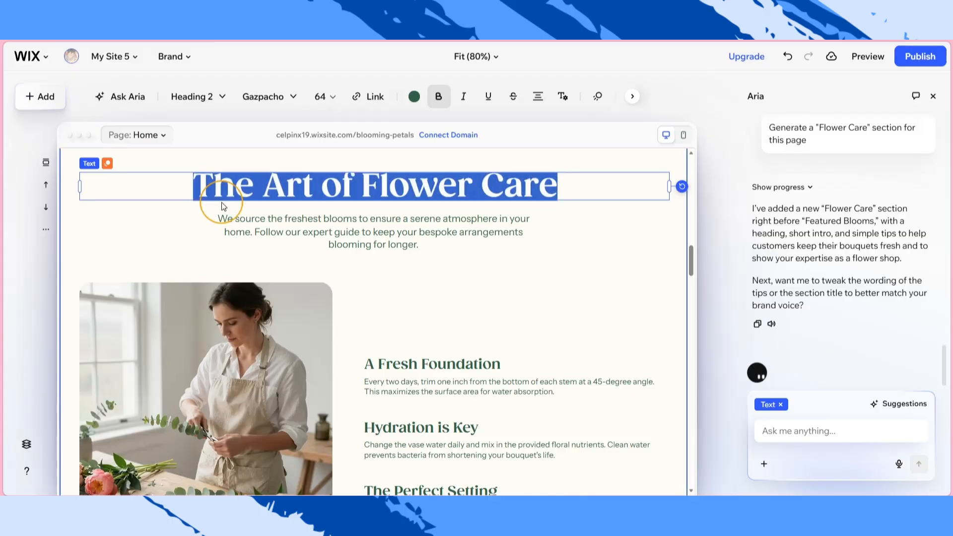
text(Type in your text here...)
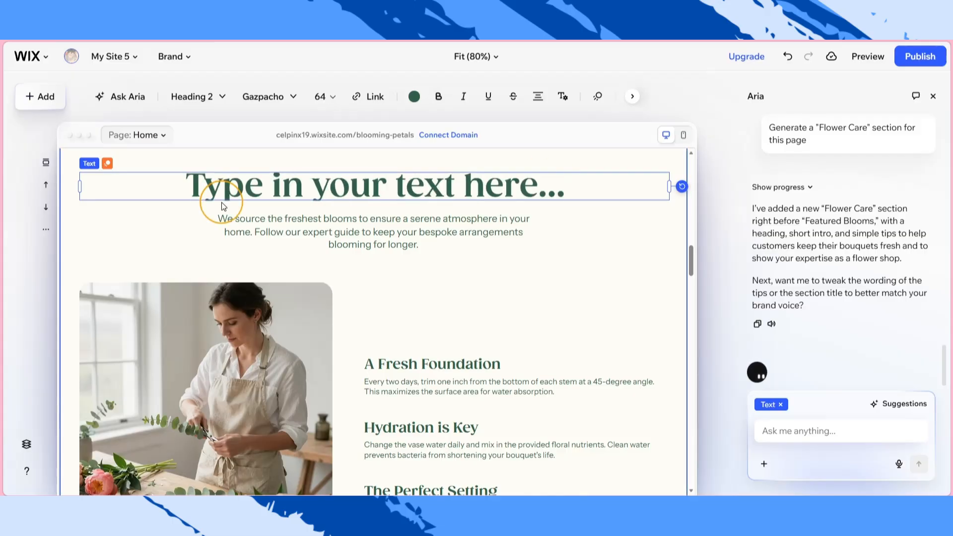
key(ctrl+z)
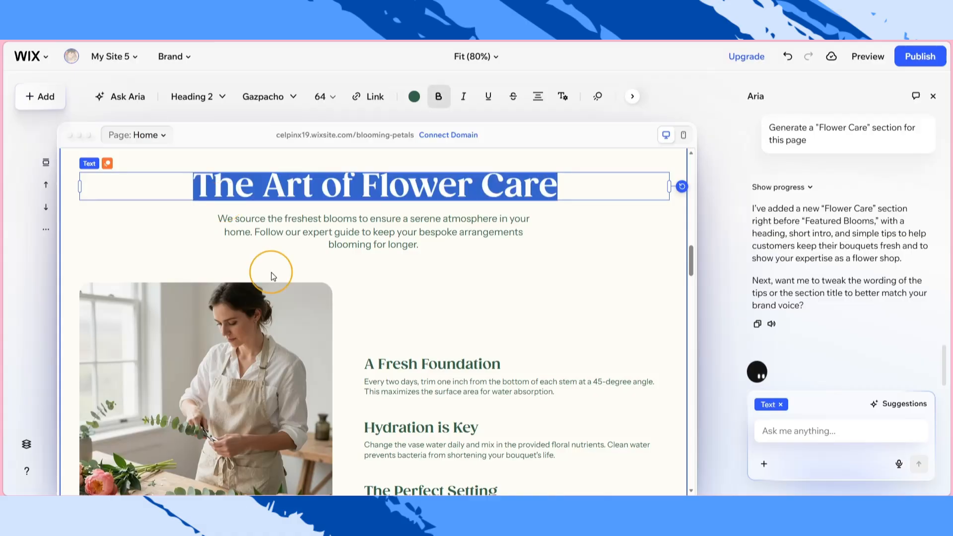
- Select the Flower Care section and ask Aria to "Apply a minimalist aesthetic."
click(676, 237)
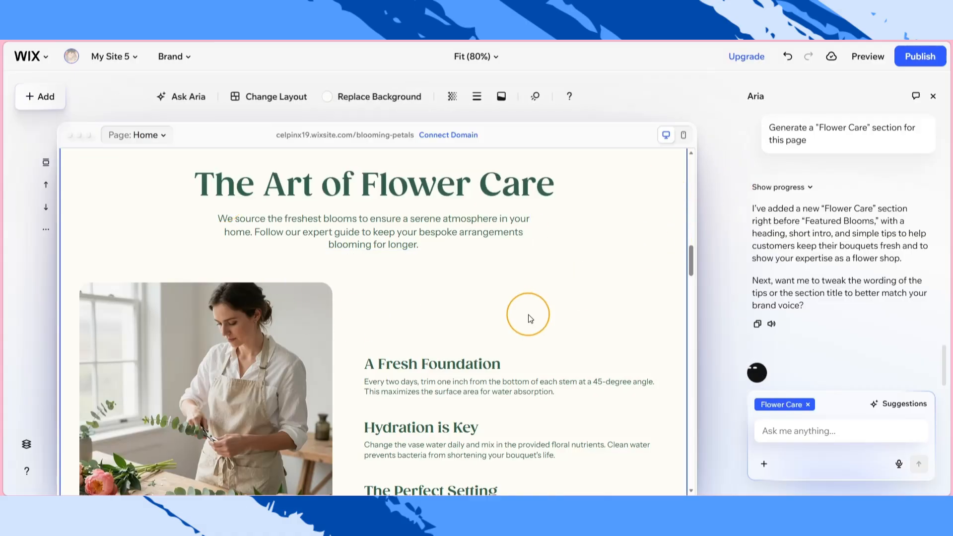
click(218, 345)
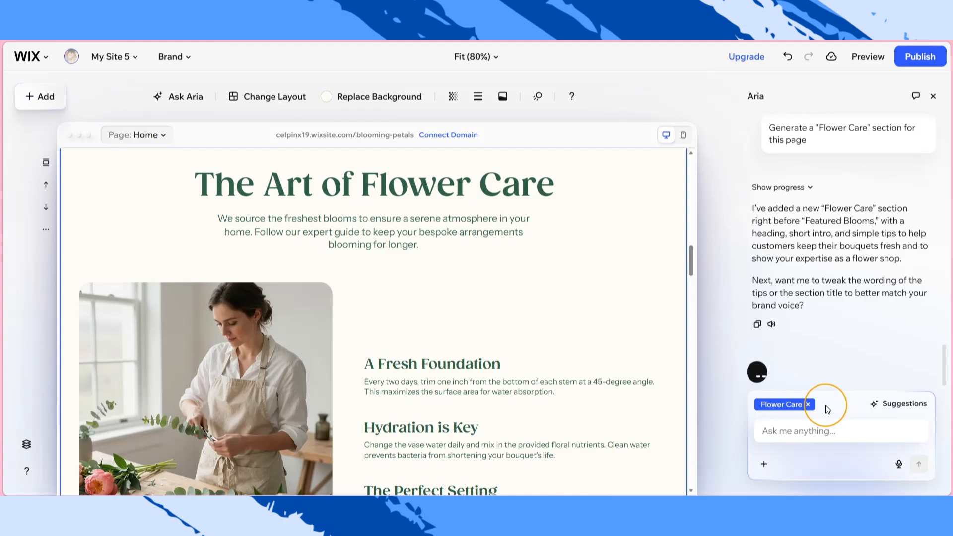
text(Apply a mnim)
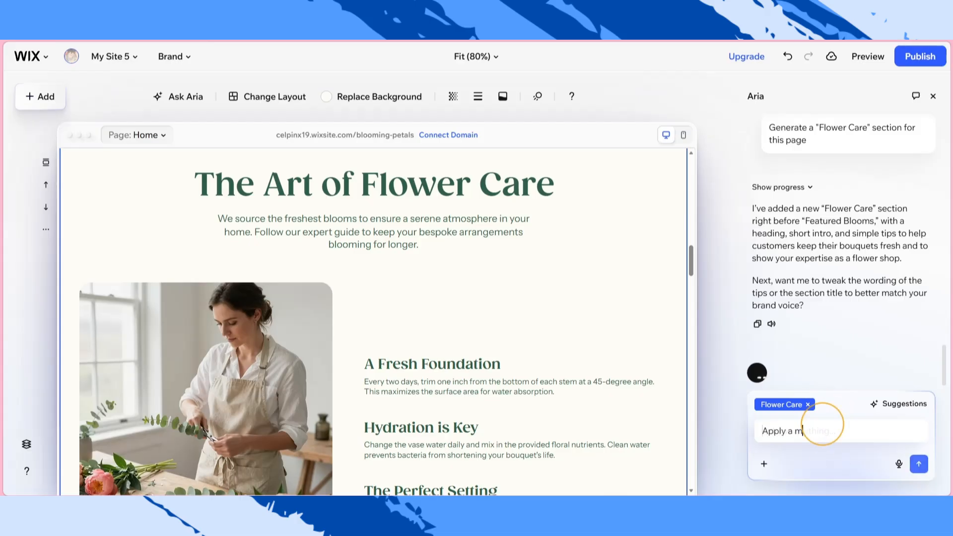
key(BackSpace)
key(BackSpace)
key(BackSpace)
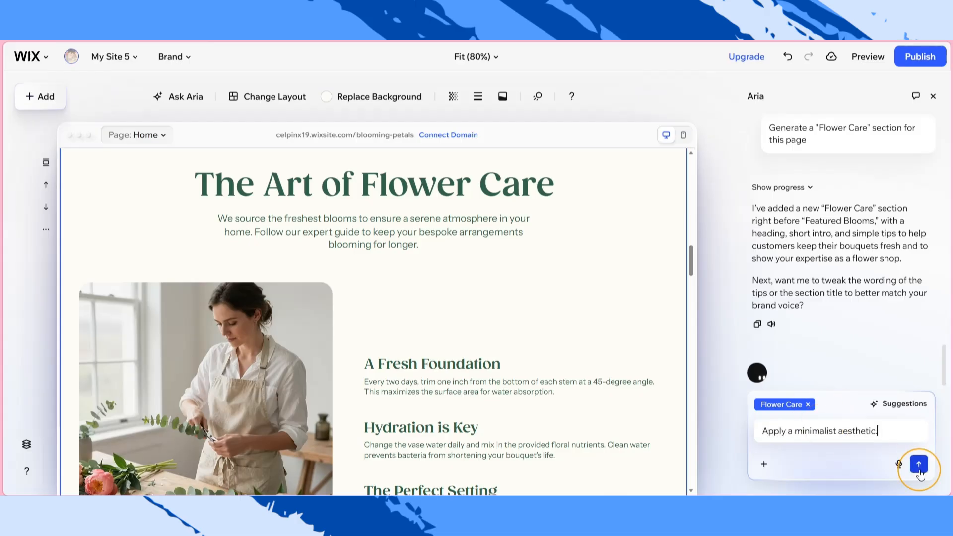
click(918, 465)
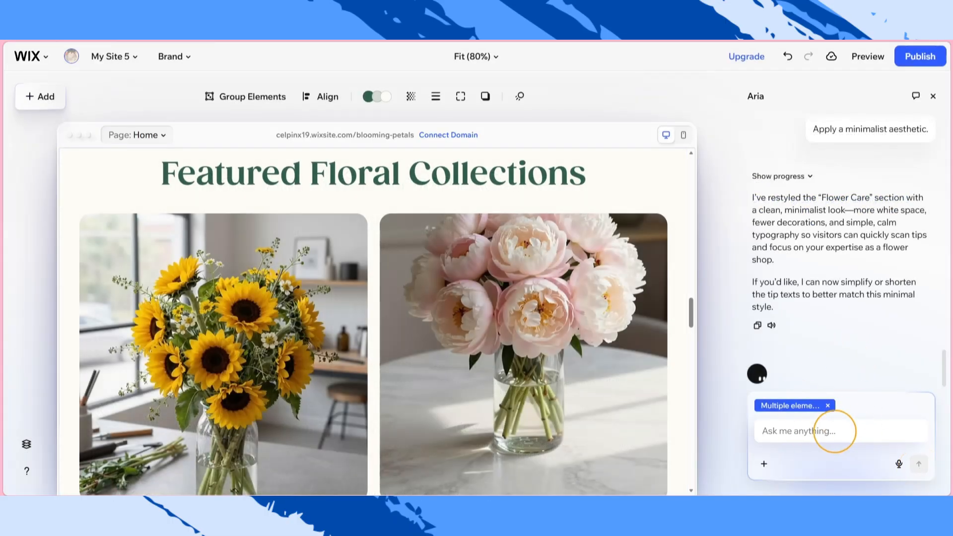
- Look over the available items in the Add Elements library and close it without adding anything
click(834, 431)
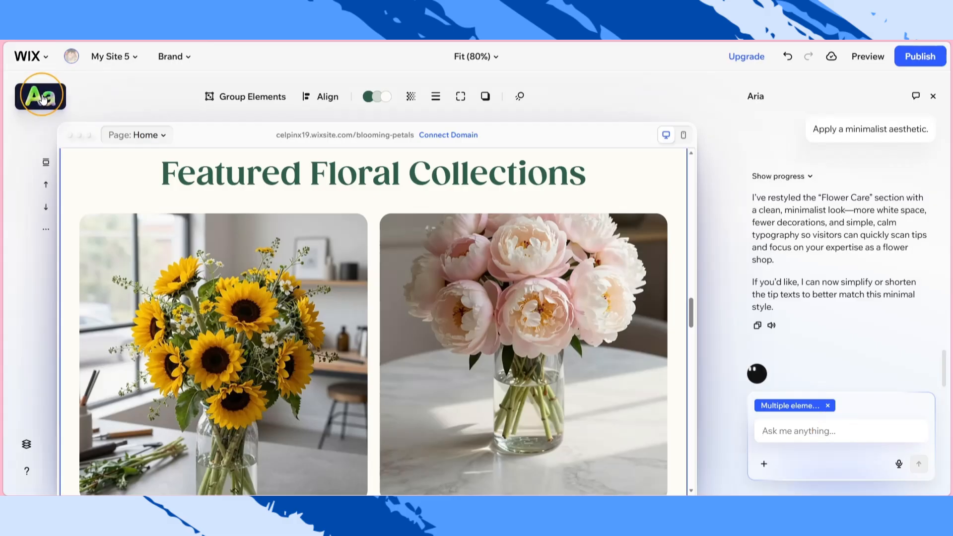
click(43, 99)
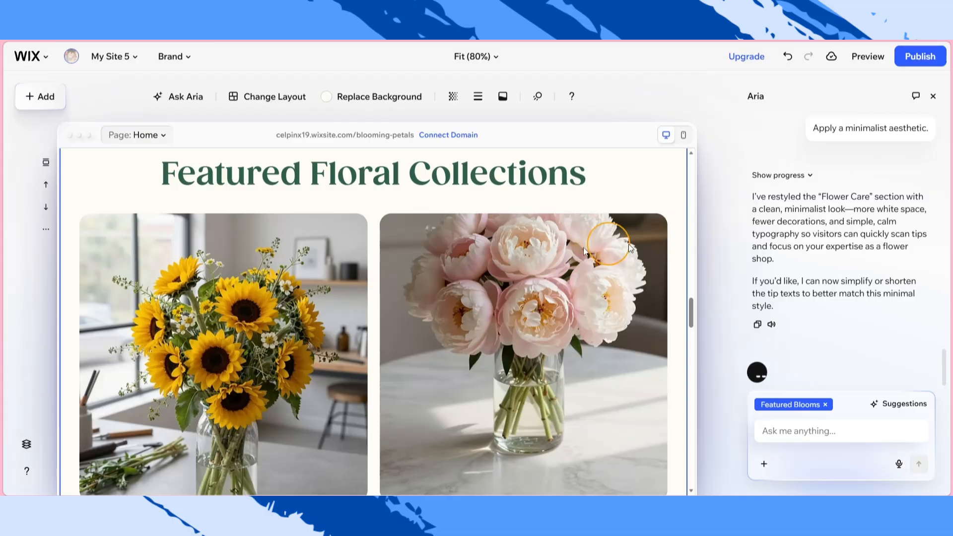
click(35, 98)
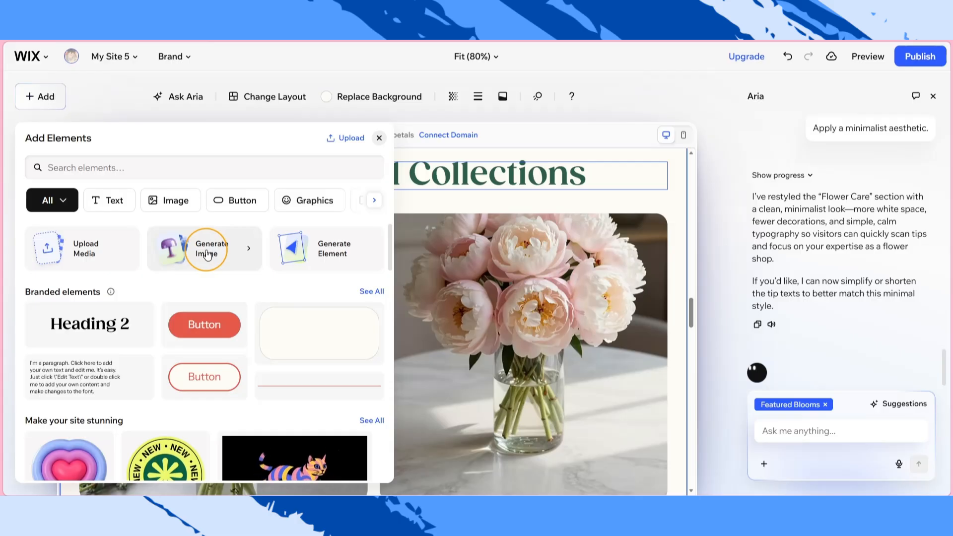
click(563, 269)
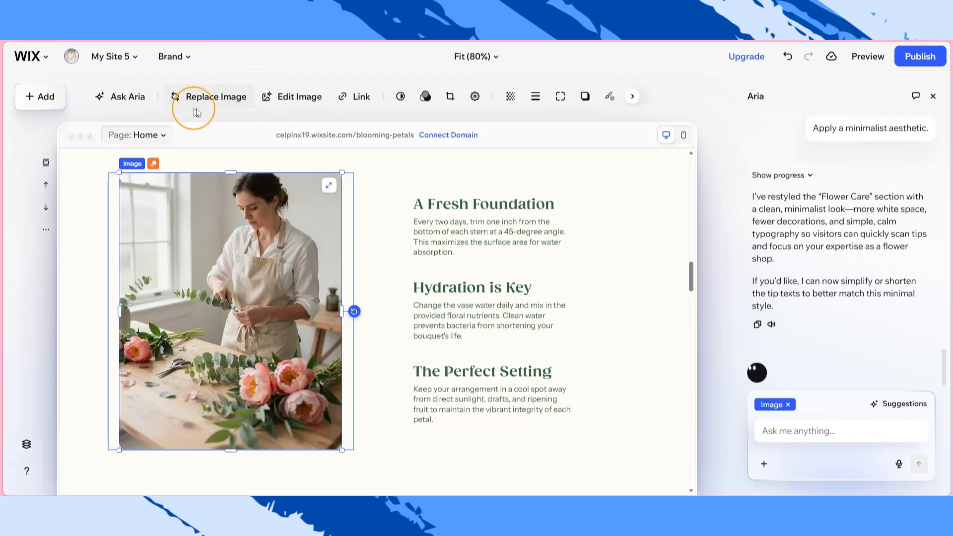
- Examine the AI Image Creator's description and style options for replacing the Flower Care section's image, and cancel
click(209, 99)
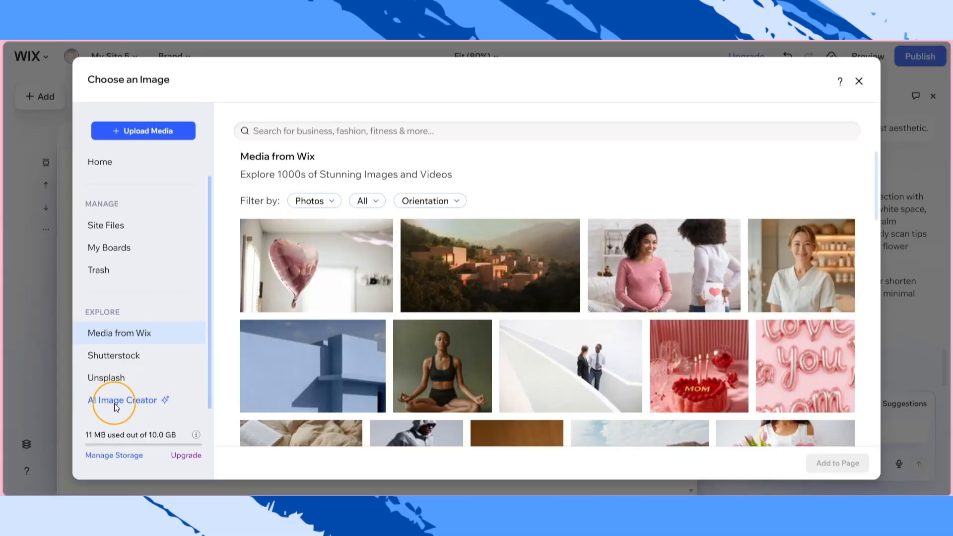
click(114, 402)
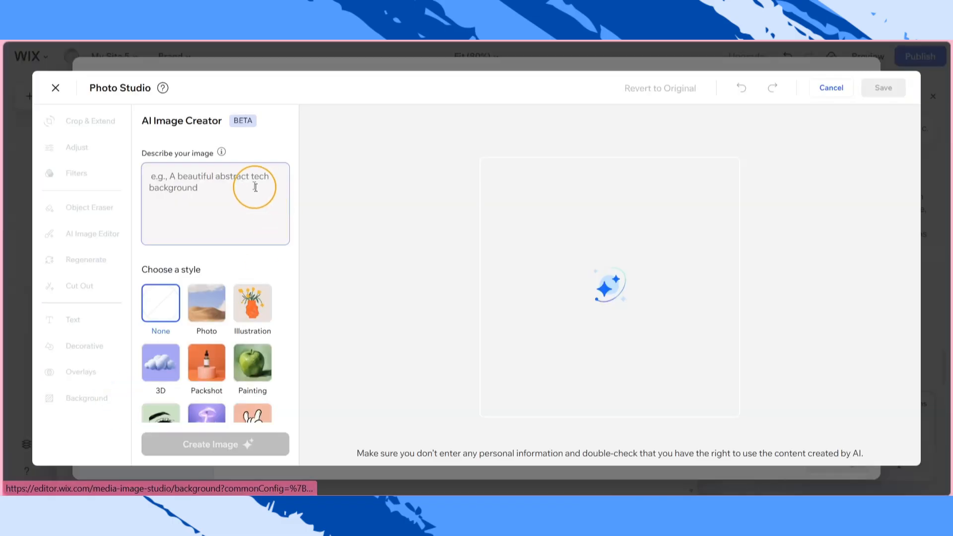
click(152, 196)
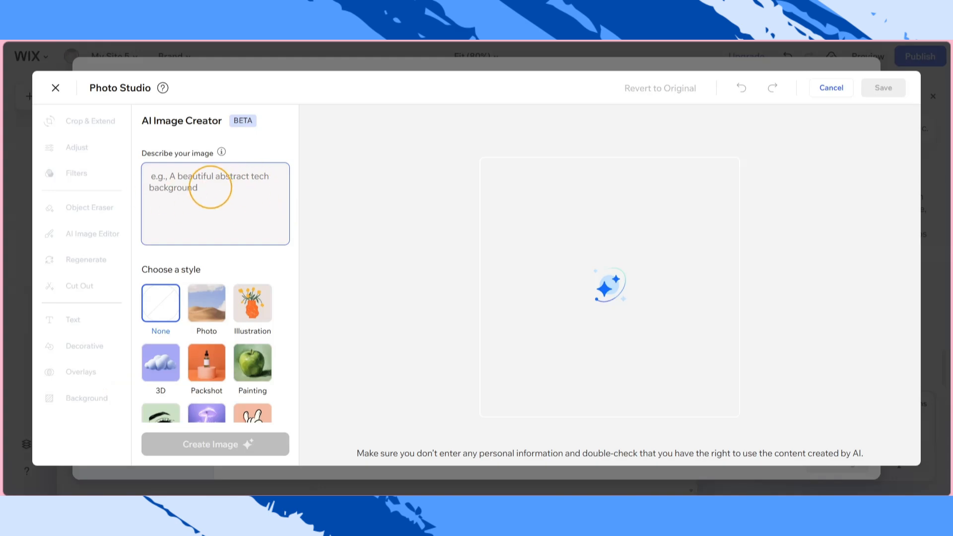
scroll(210, 187, down, 2)
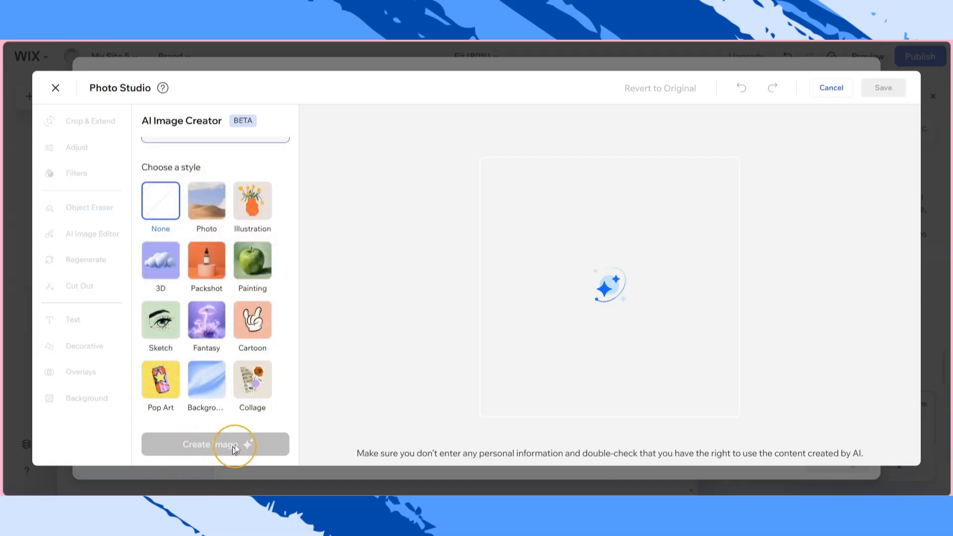
click(830, 87)
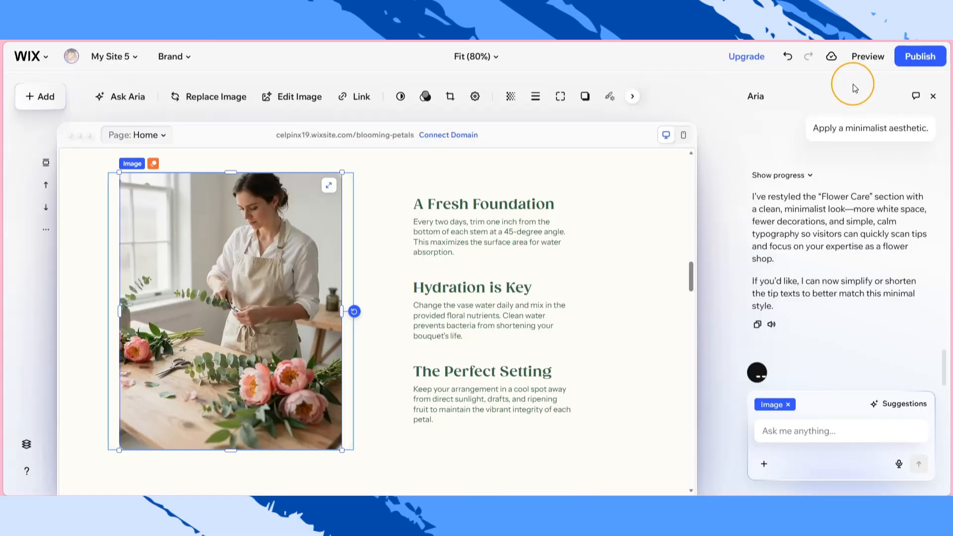
click(493, 234)
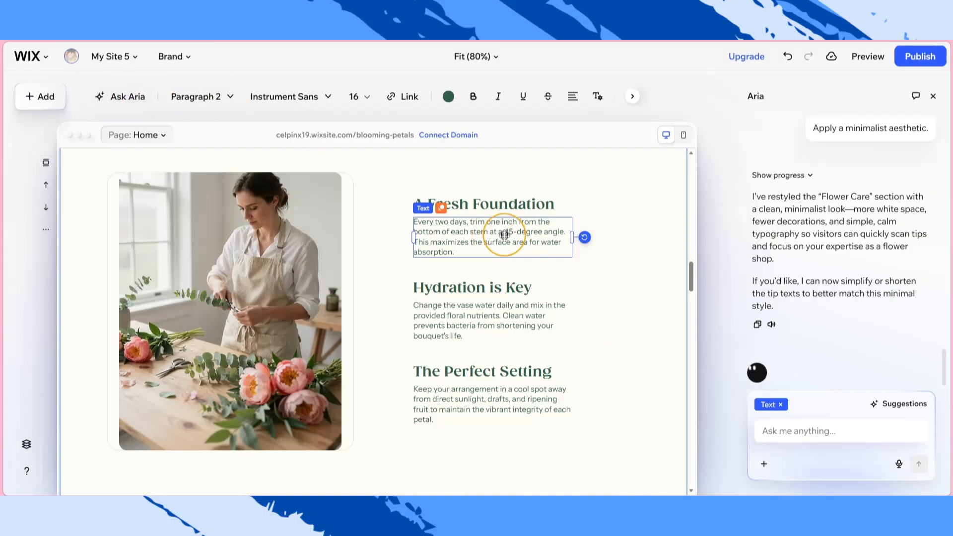
click(819, 430)
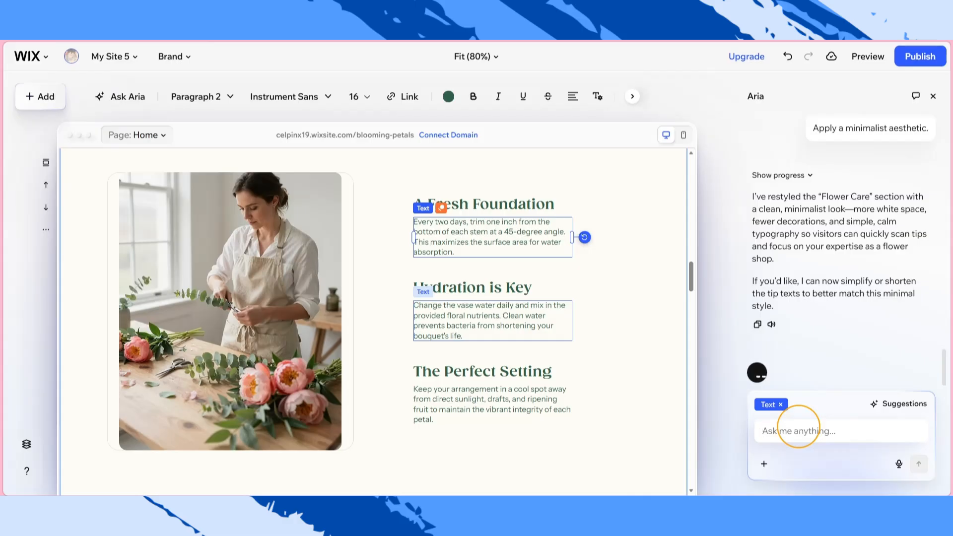
- Preview the site down to its footer and check its layout at tablet, mobile and desktop widths
click(876, 57)
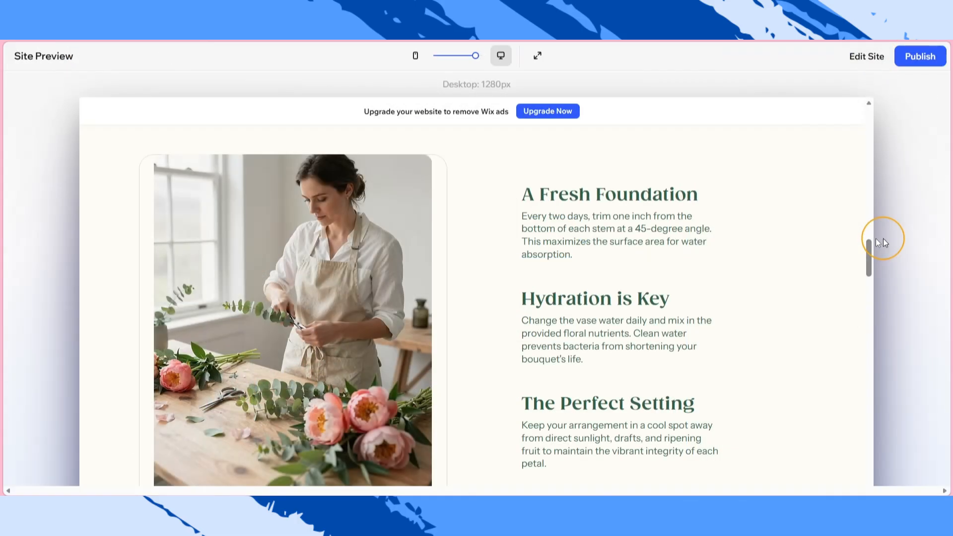
drag(871, 242, 846, 493)
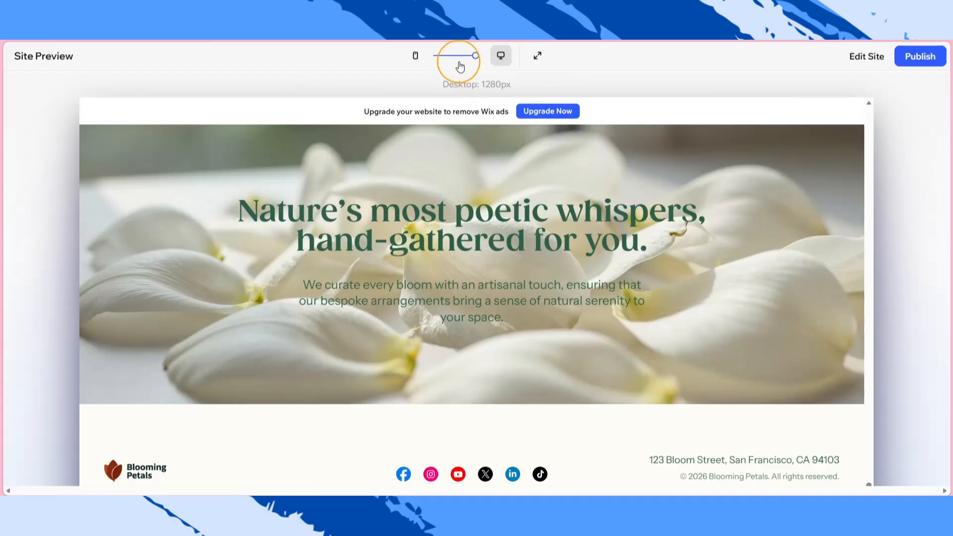
drag(476, 56, 423, 64)
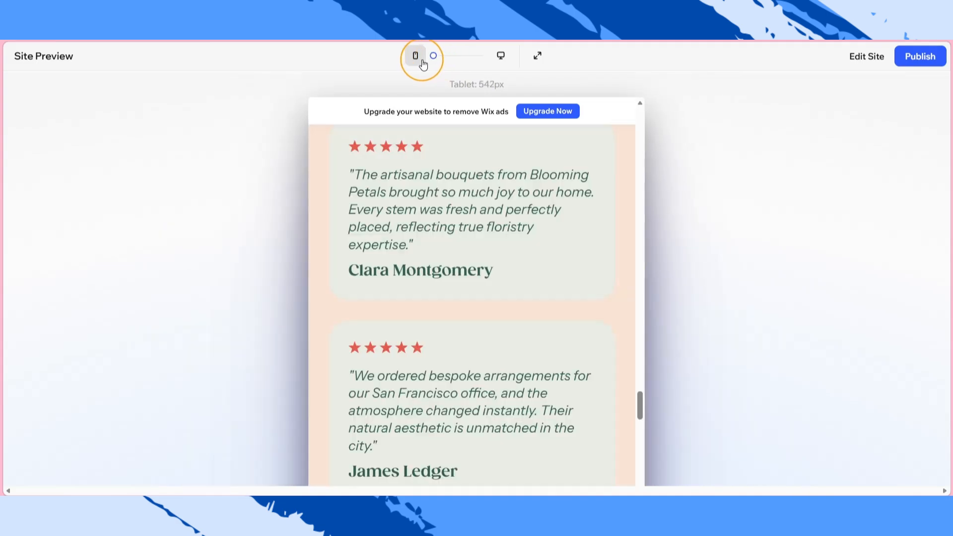
click(422, 64)
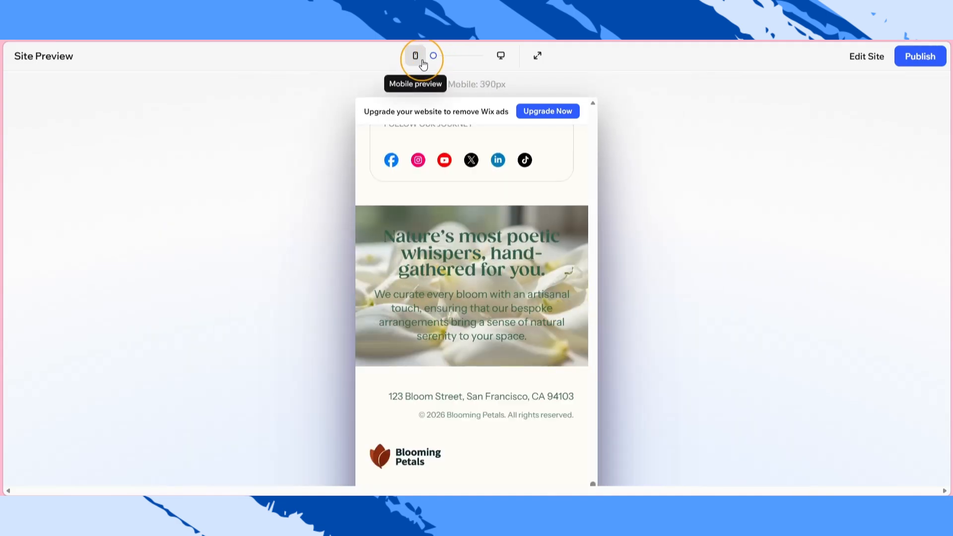
click(501, 57)
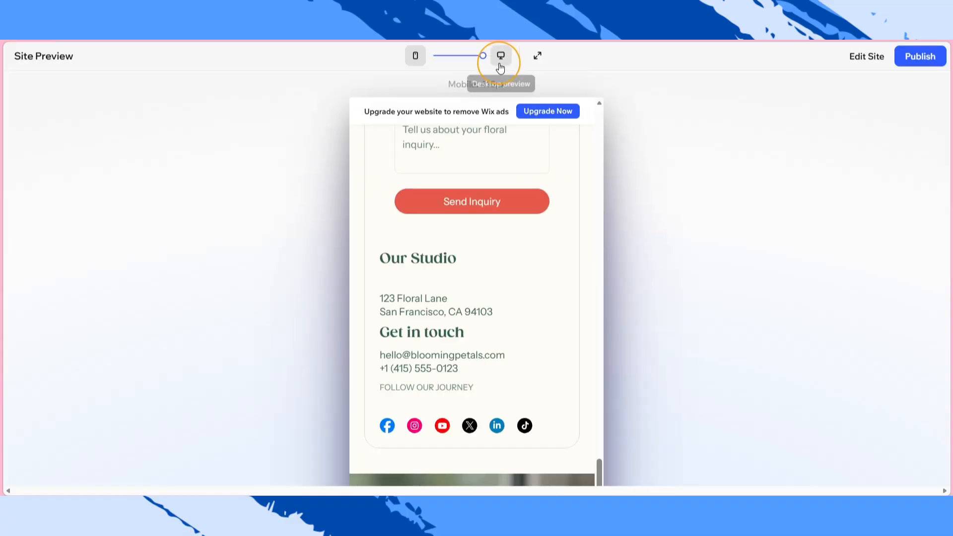